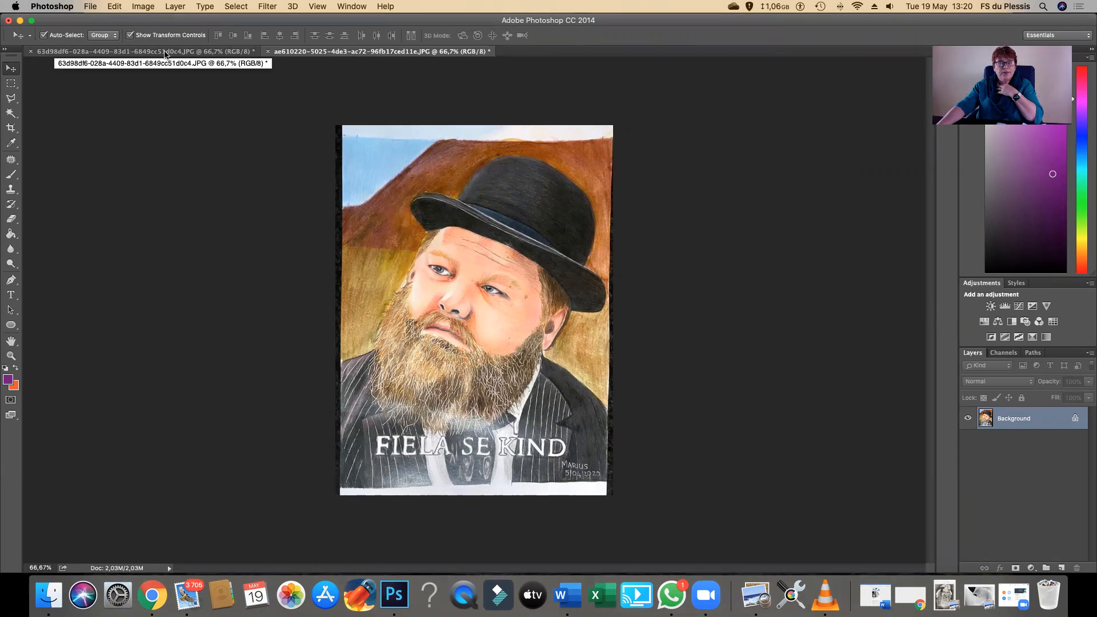
Duplicate the drawing's Background layer and hide the original
click(312, 52)
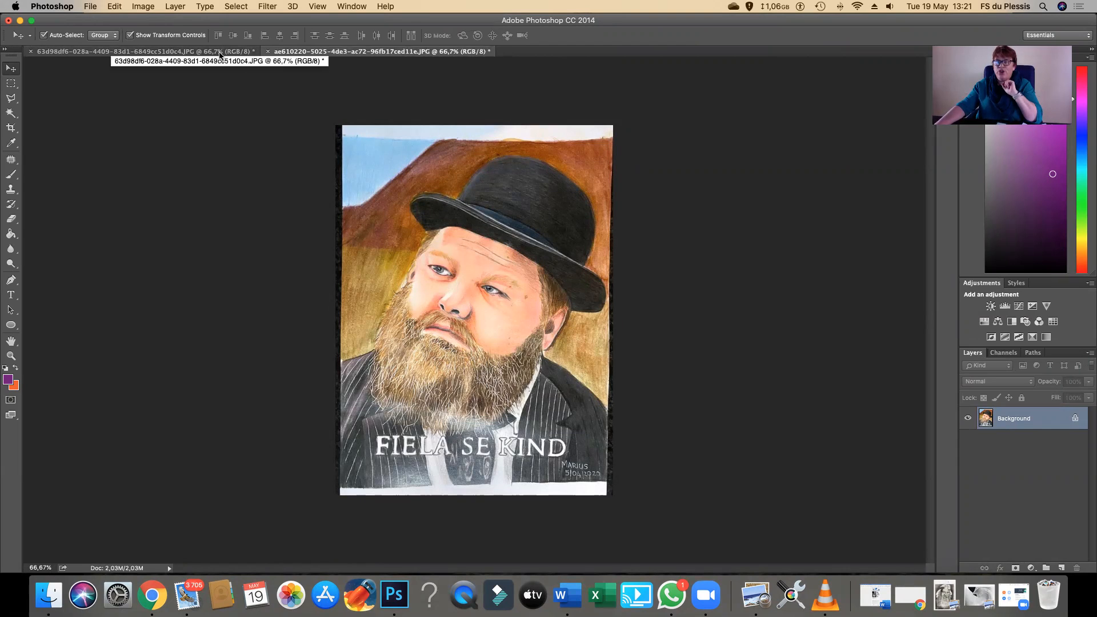
right_click(1011, 420)
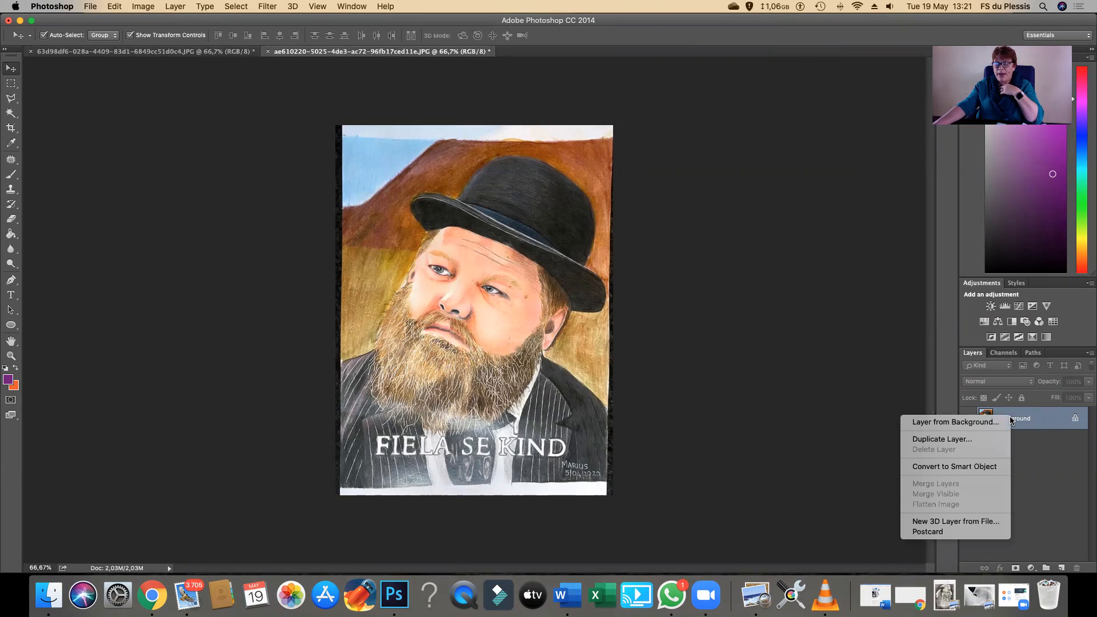
click(967, 439)
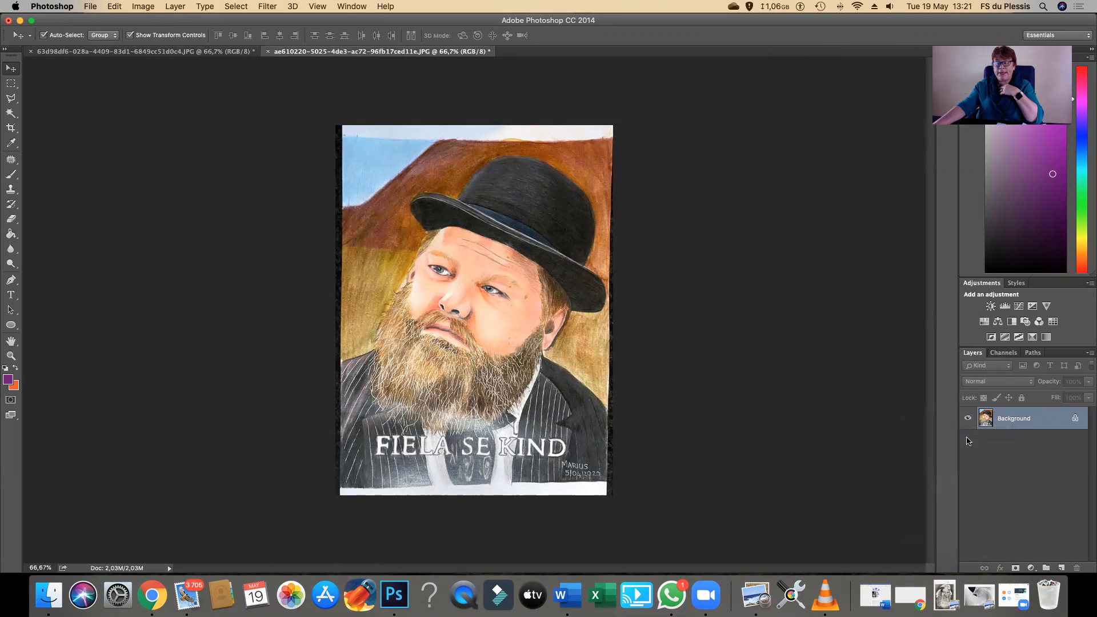
click(670, 249)
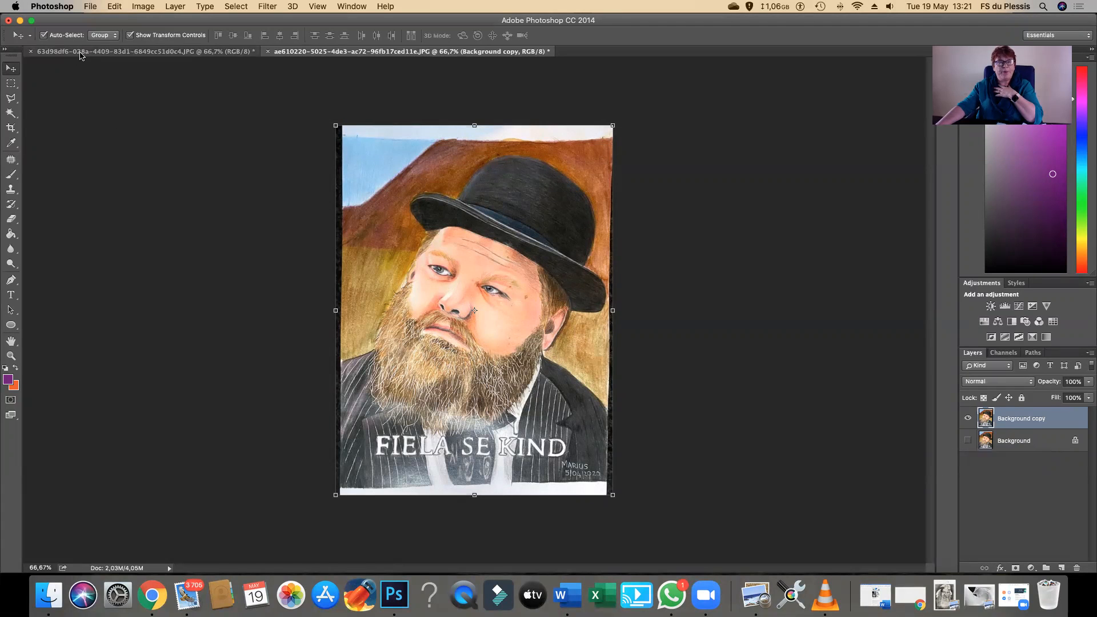
Copy the reference poster photo from its own document into the drawing's document as a new layer
click(120, 53)
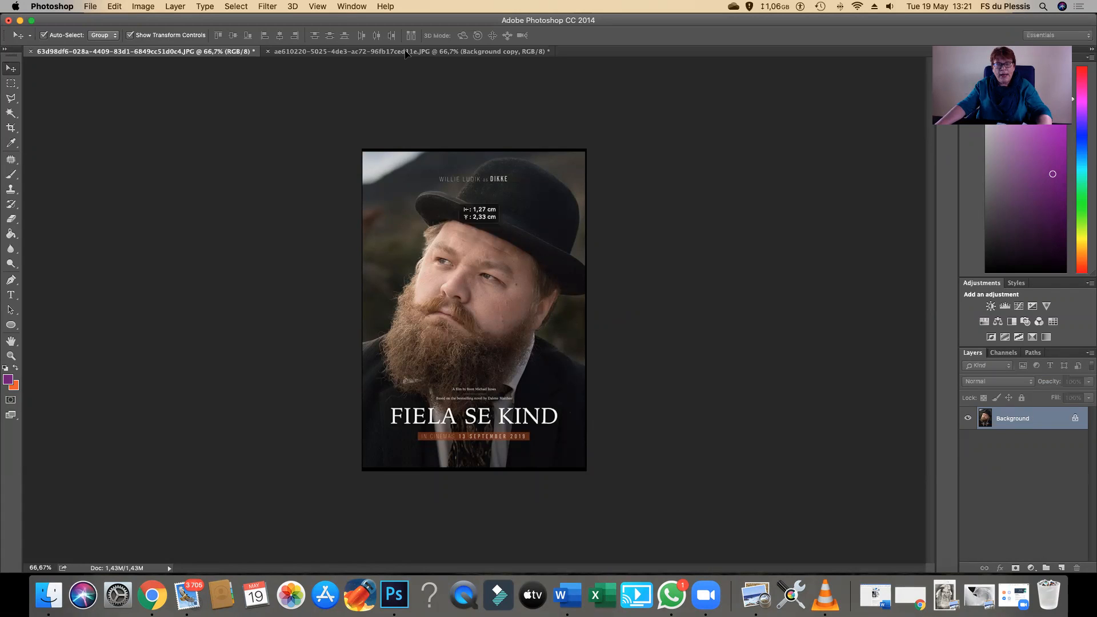
key(ctrl+Tab)
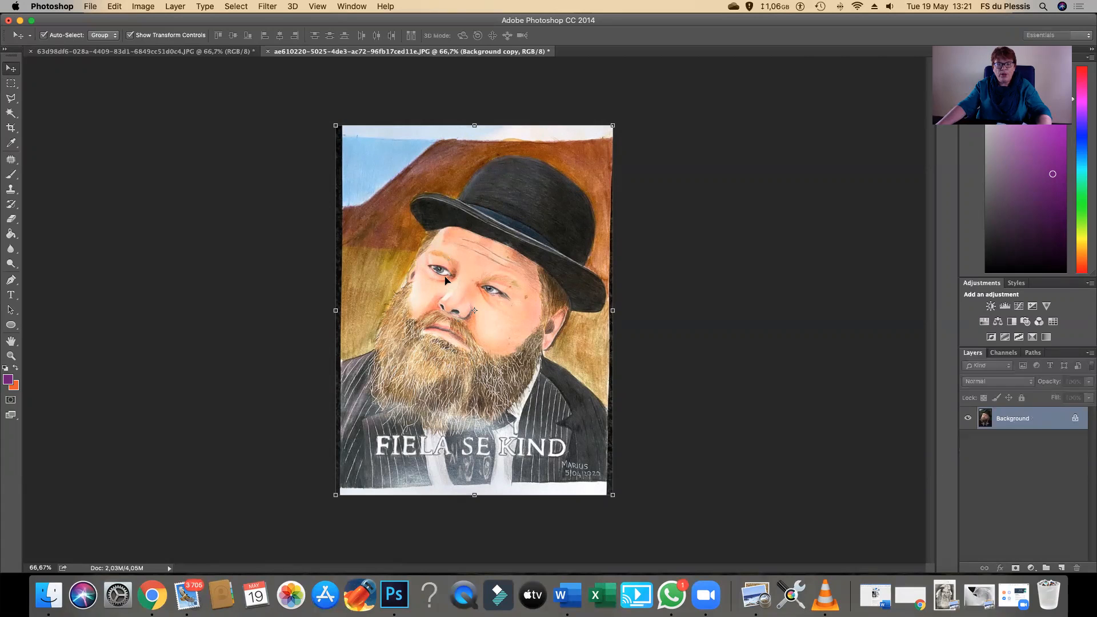
key(super+v)
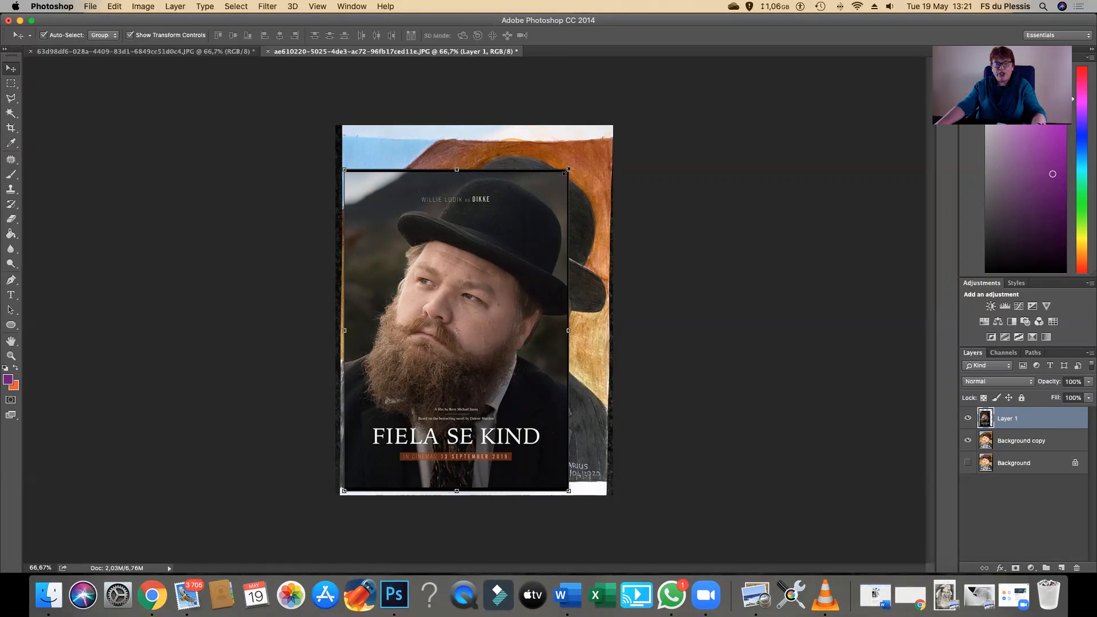
Scale the poster photo layer up to about 119% to roughly match the drawing's width and apply the transformation
drag(568, 171, 587, 132)
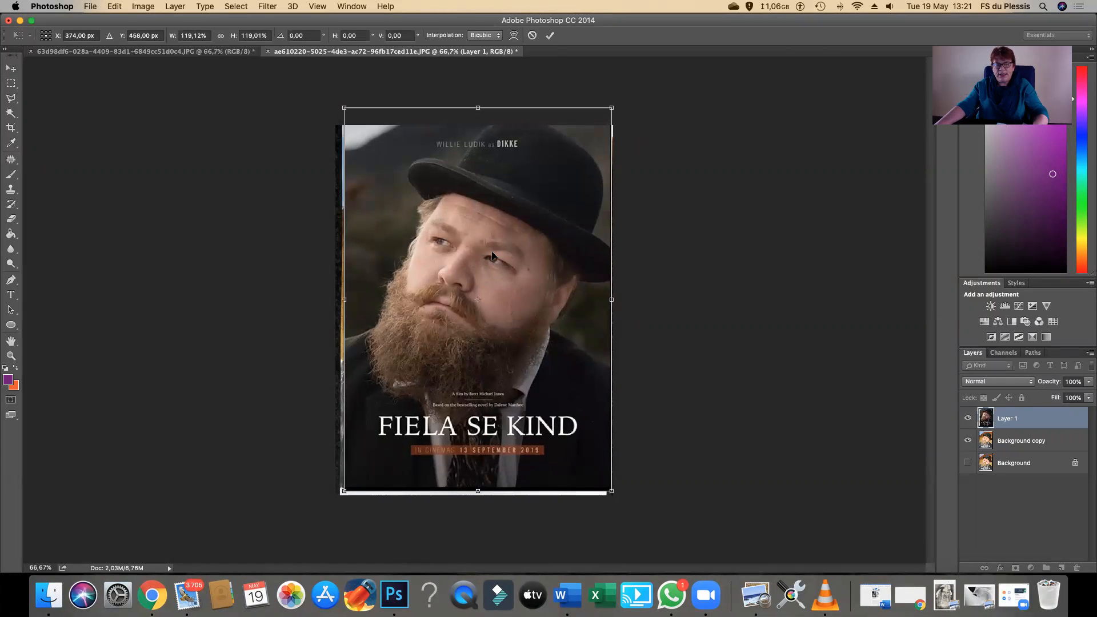
click(15, 71)
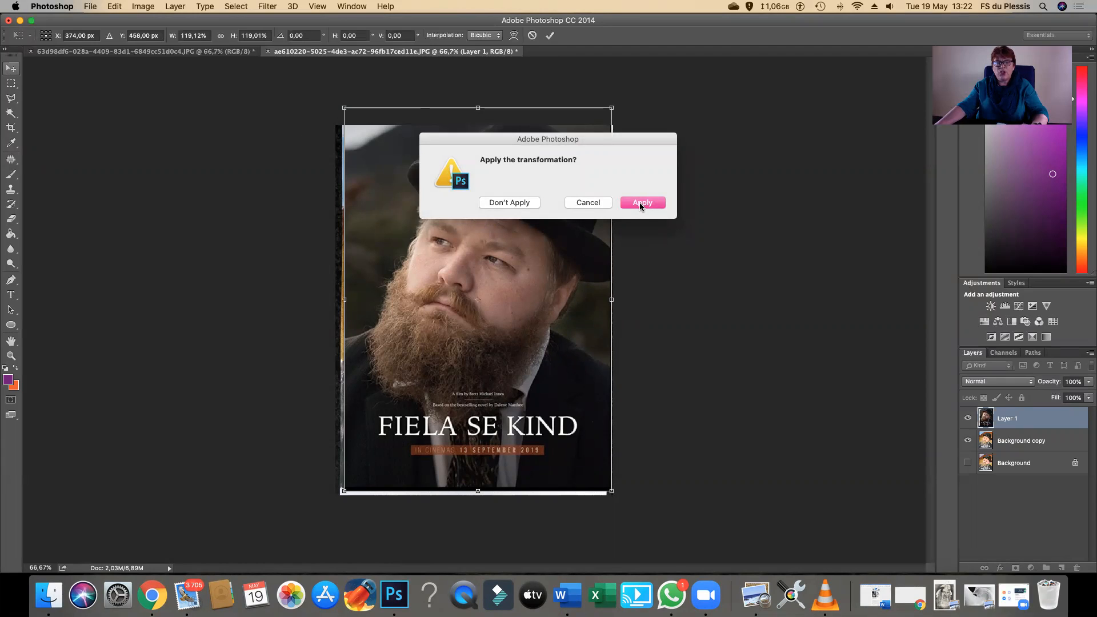
click(641, 203)
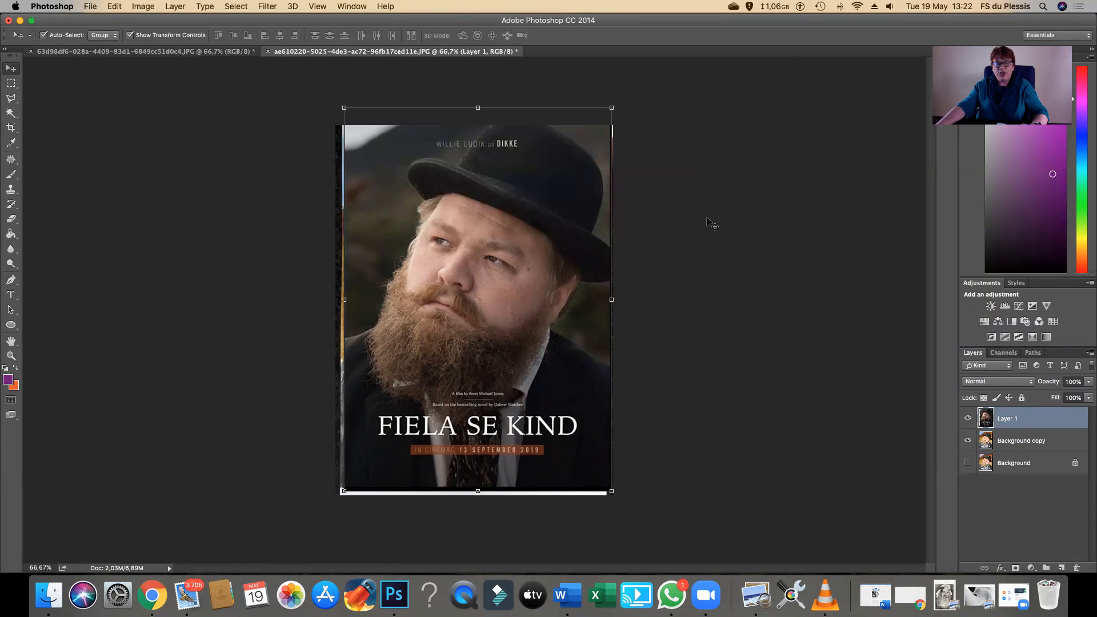
Move the Background copy layer above the photo layer and toggle its visibility to compare drawing and photo
click(1028, 443)
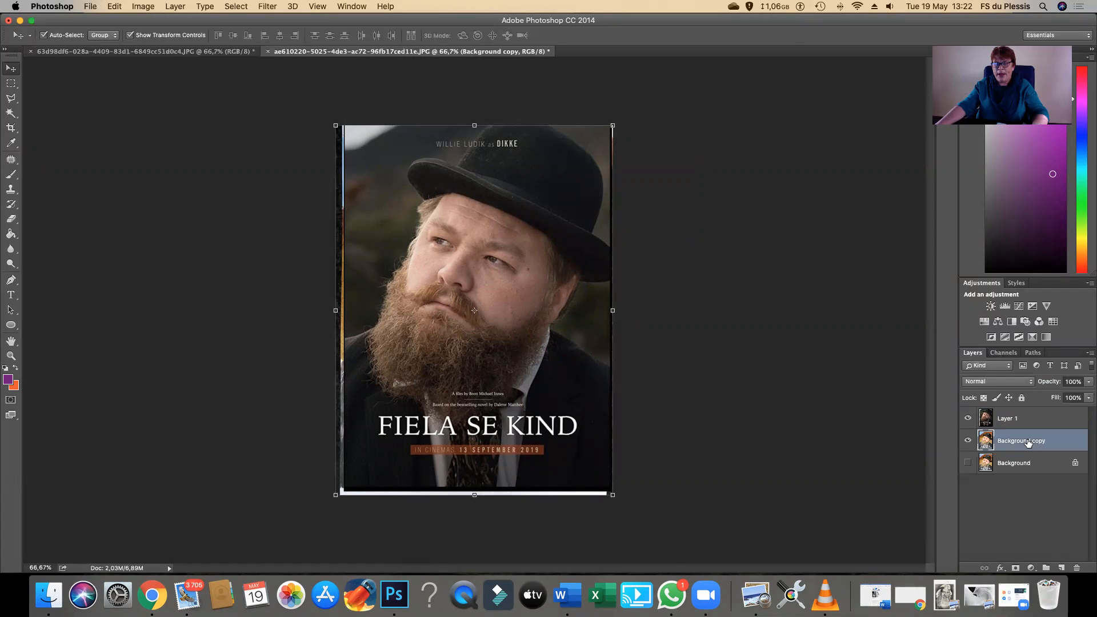
drag(1029, 443, 1011, 408)
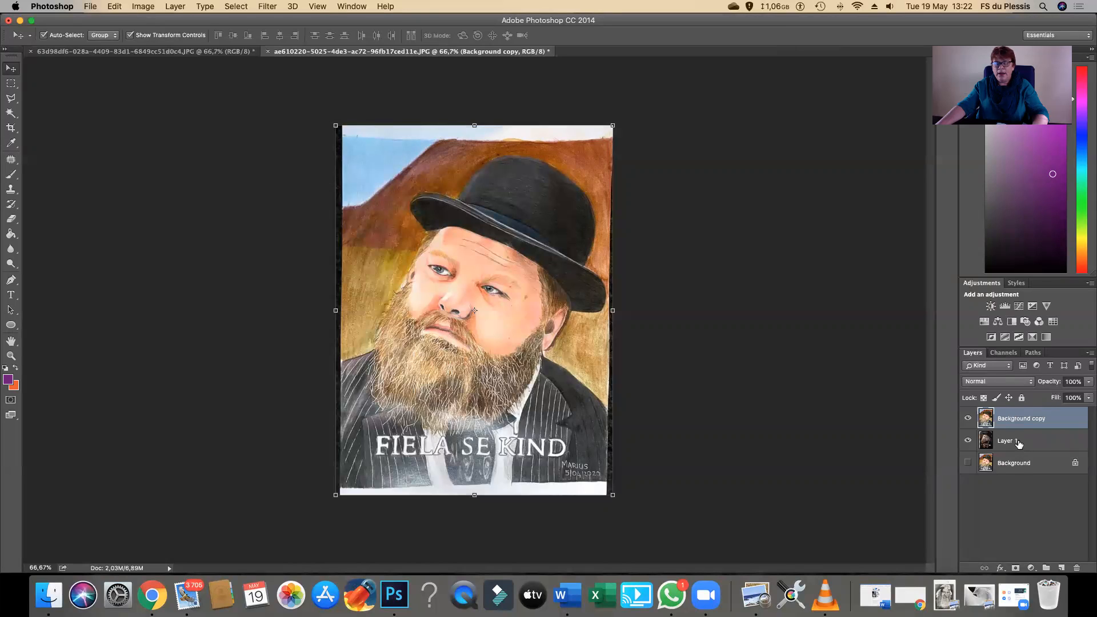
drag(1019, 444, 1022, 415)
click(968, 419)
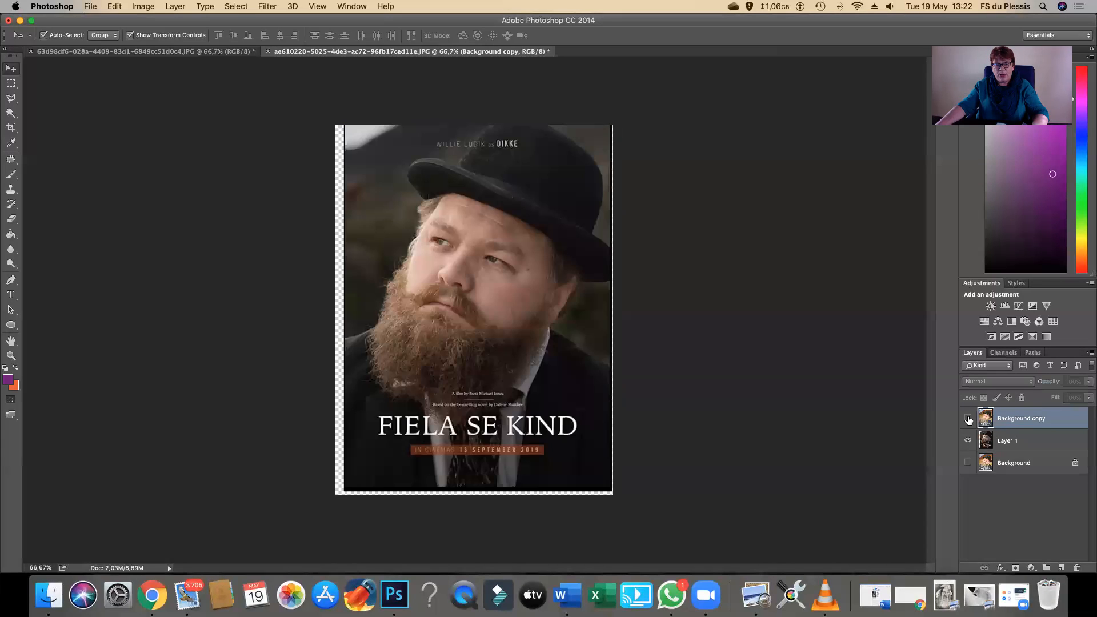
click(968, 419)
click(969, 419)
click(968, 419)
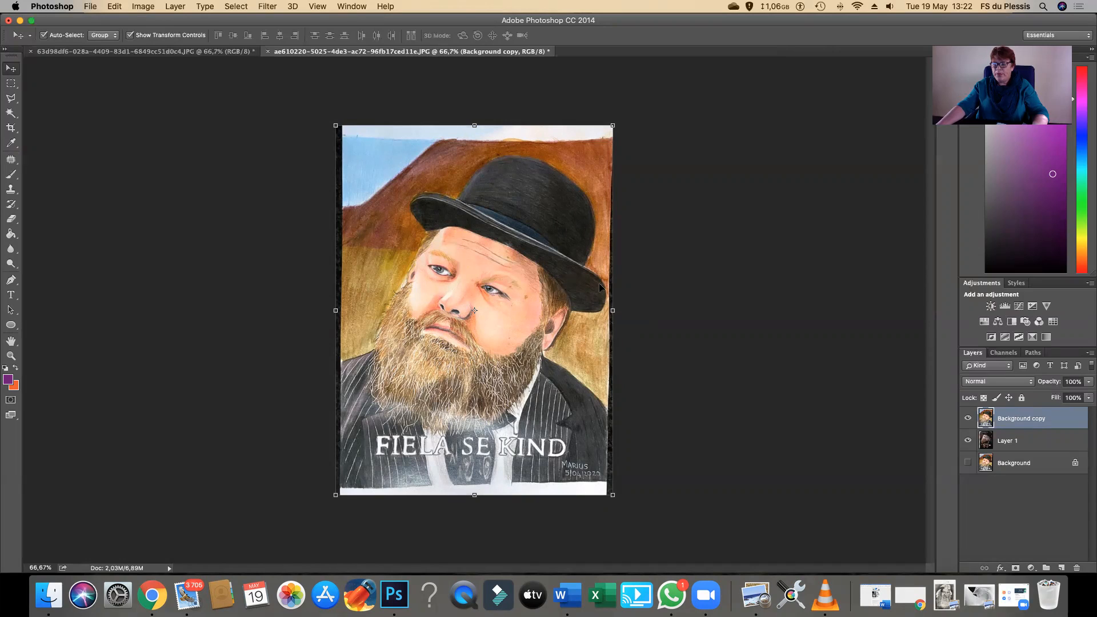
Lower the Background copy layer's opacity to 41% and shift the drawing up over the face in the photo
click(1089, 387)
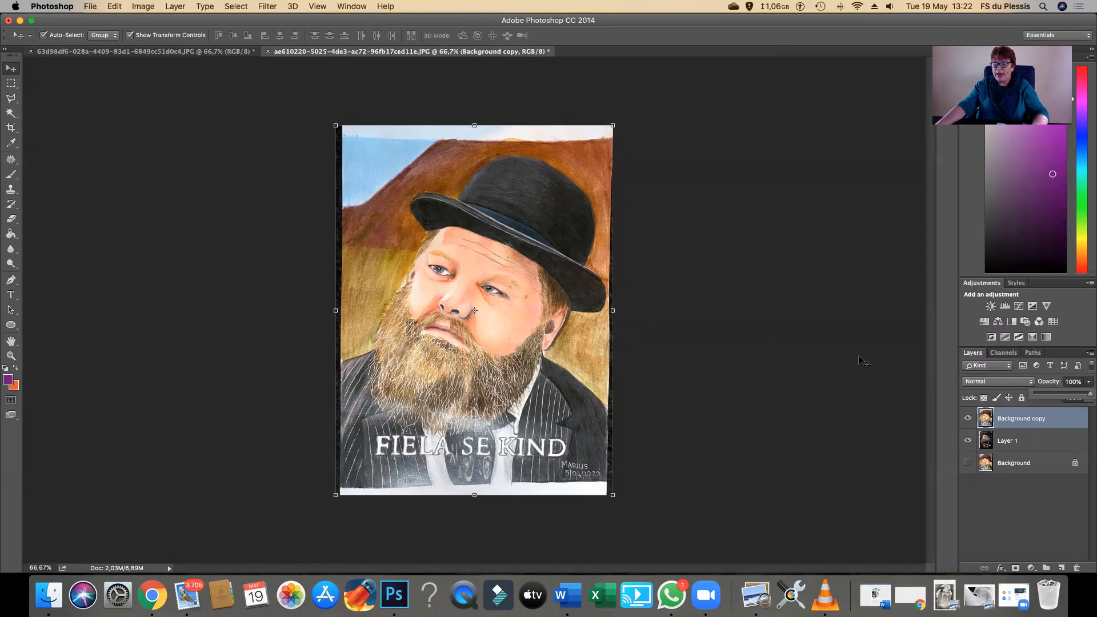
drag(1089, 397, 1058, 397)
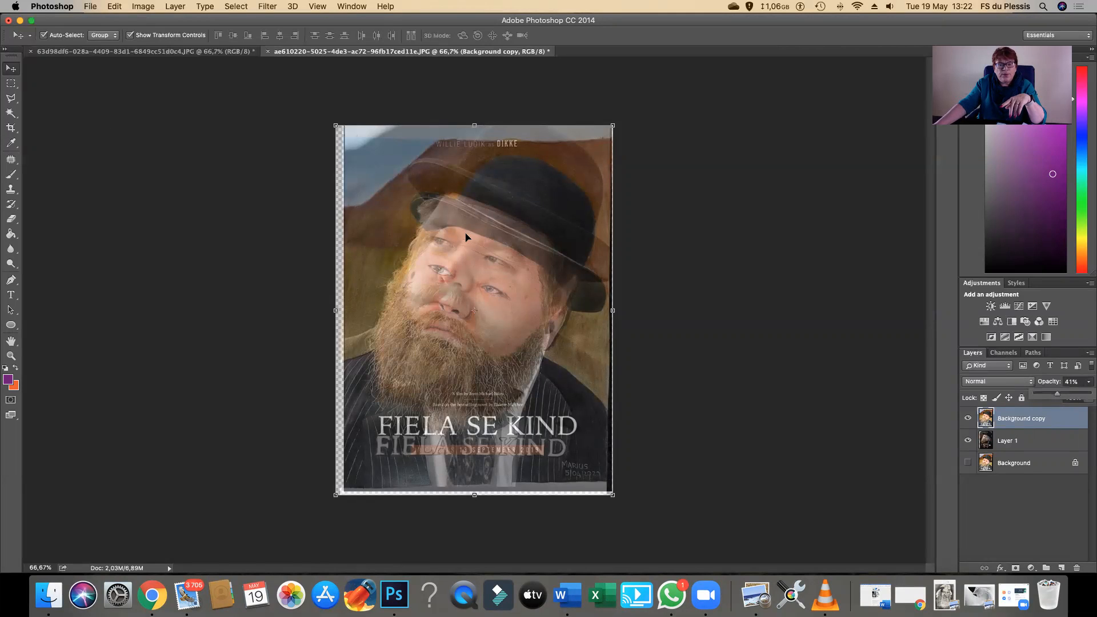
mouse_move(466, 237)
mouse_down()
mouse_move(462, 225)
mouse_move(461, 247)
mouse_move(426, 198)
mouse_move(452, 242)
mouse_move(461, 217)
mouse_up()
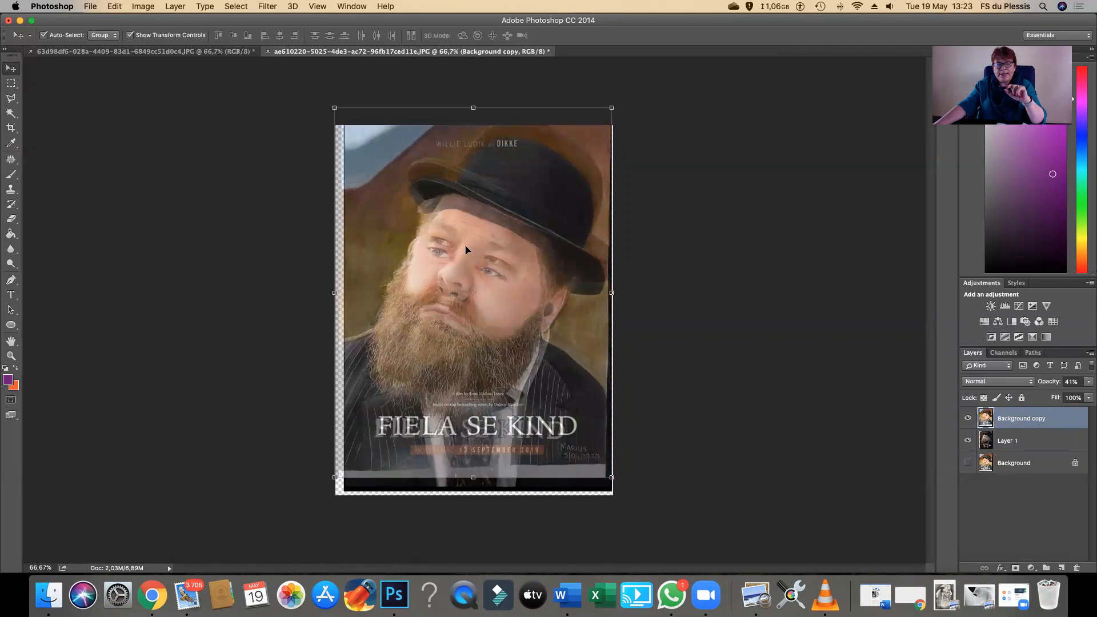
Scale the semi-transparent drawing to about 99% and reposition it so its eyes and nose line up with the photo
click(613, 107)
drag(608, 112, 602, 120)
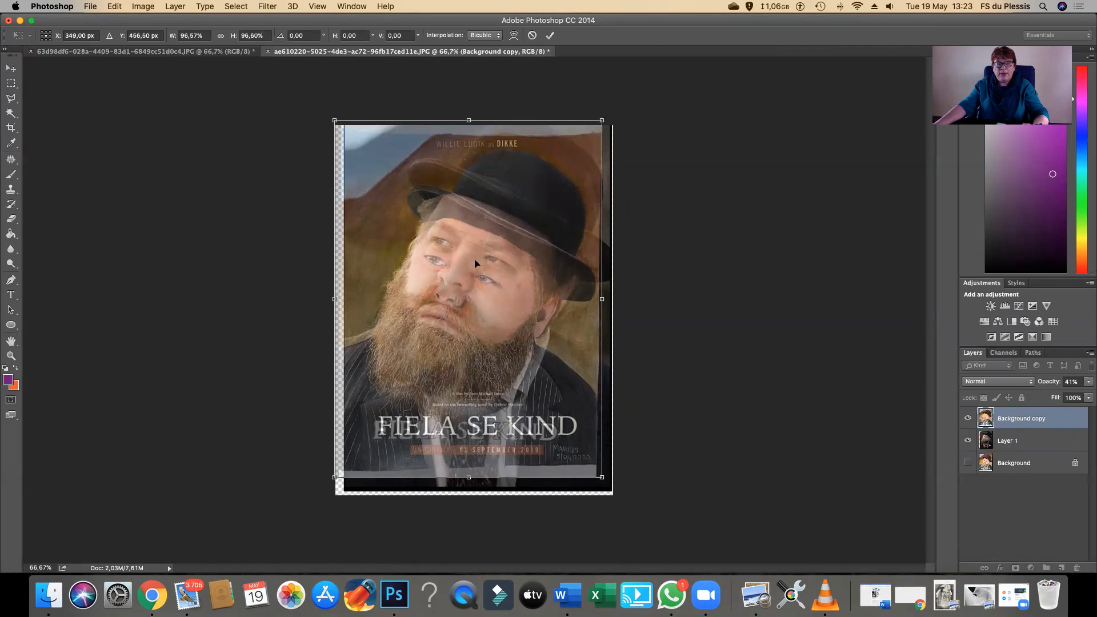
drag(476, 256, 481, 241)
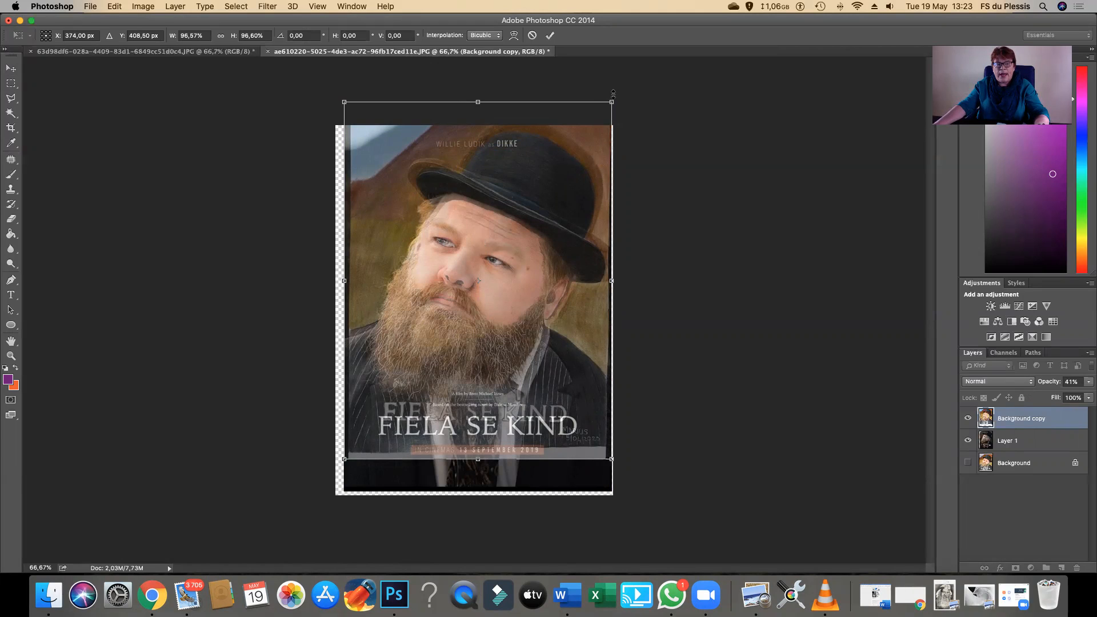
drag(615, 99, 624, 95)
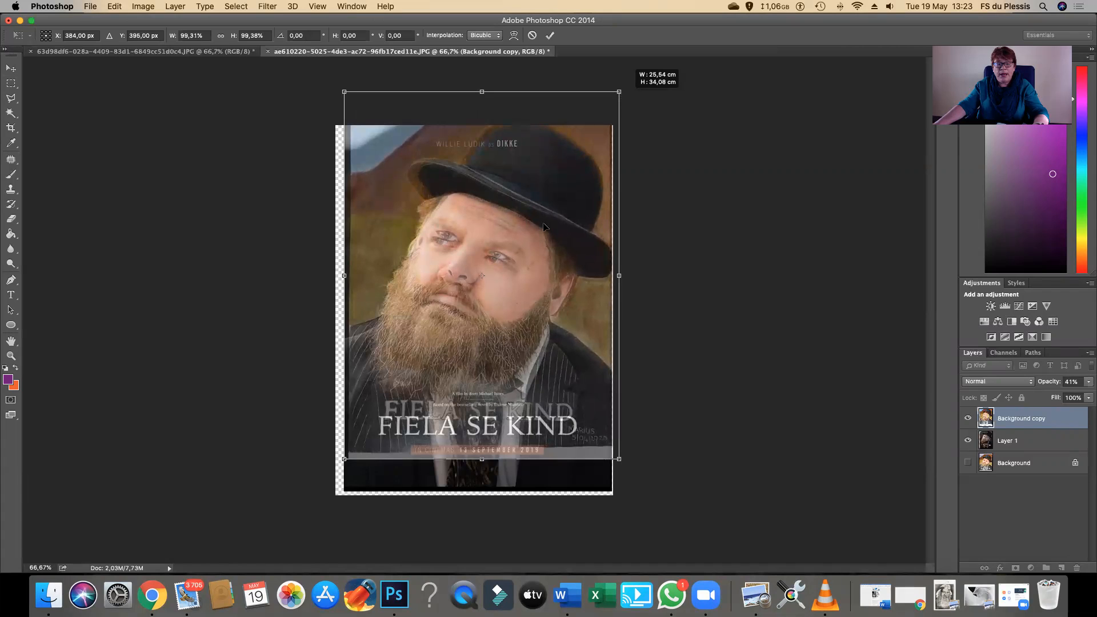
drag(518, 236, 513, 242)
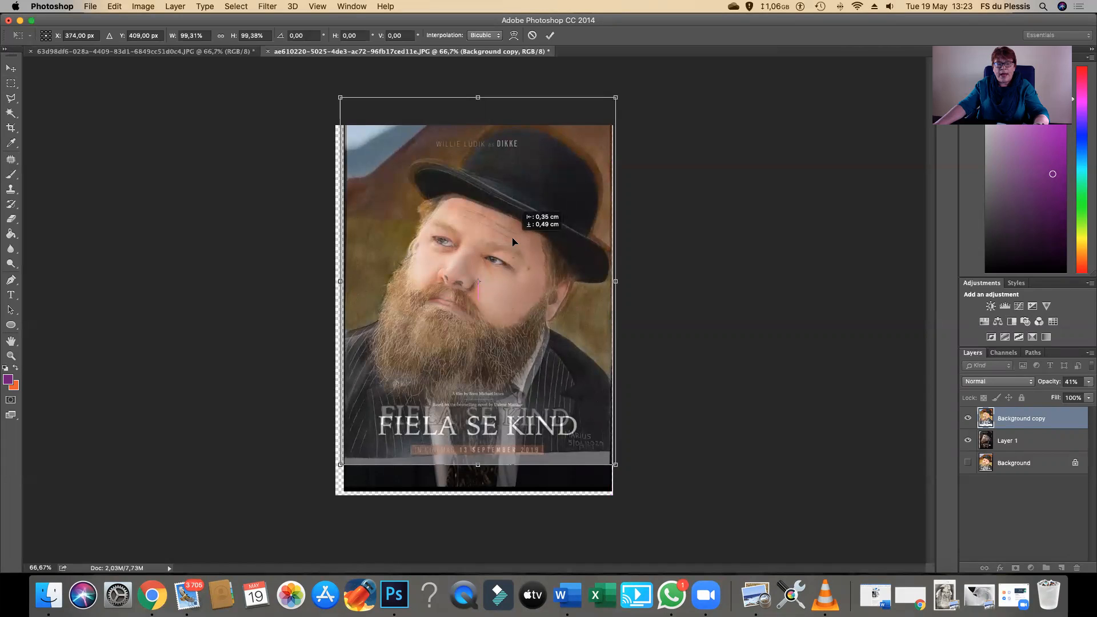
drag(512, 241, 513, 242)
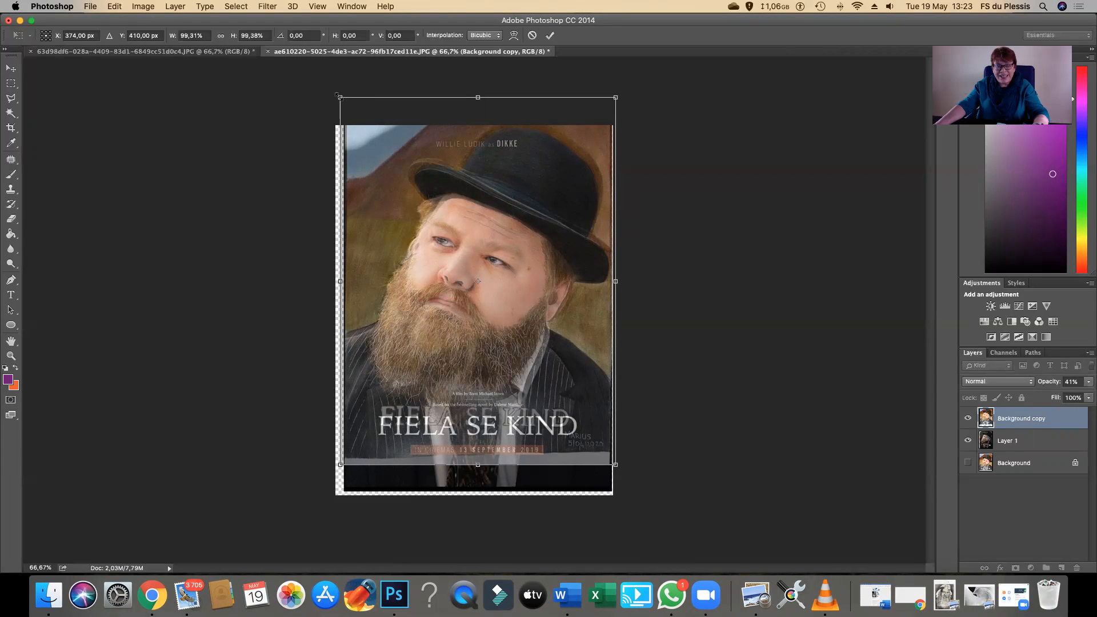
Enlarge the drawing layer to about 101.7%, nudge it into alignment with the photo's face and hat, and apply the transformation
drag(336, 92, 331, 86)
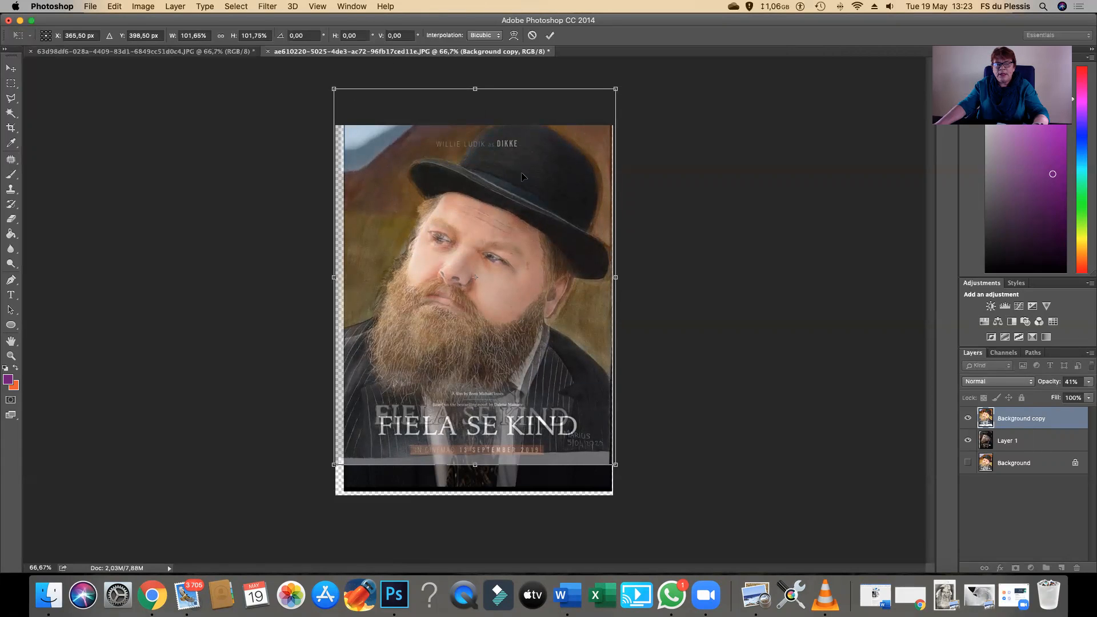
key(Right)
key(Right)
key(Right)
key(Right)
key(Right)
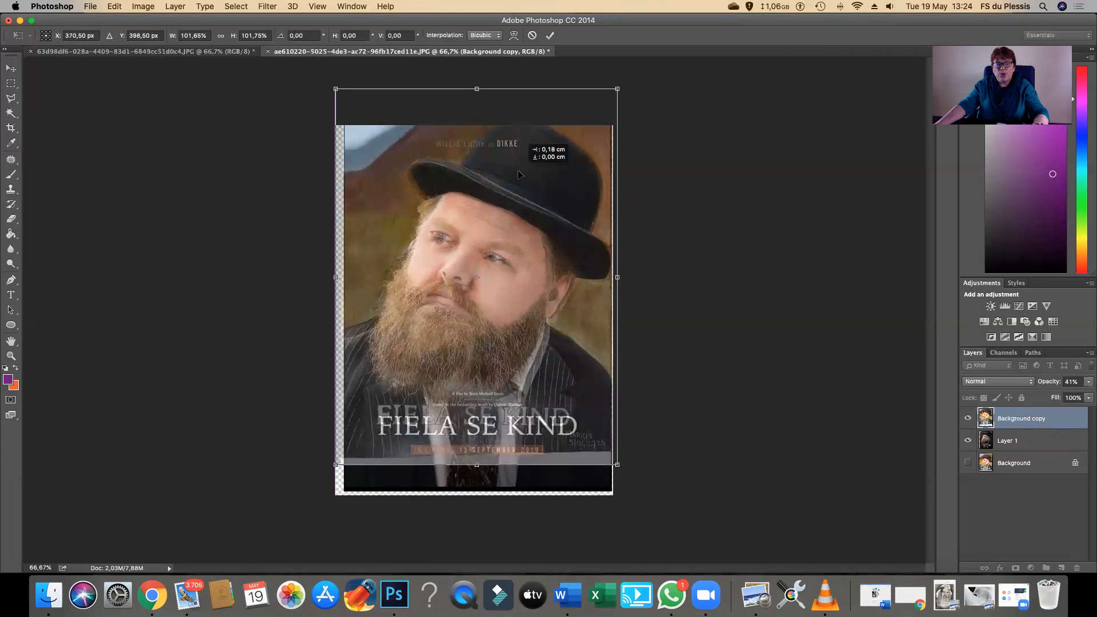
key(Left)
key(Left)
key(Left)
key(Left)
key(Left)
key(Left)
key(Left)
key(Left)
key(Left)
key(Left)
key(Left)
key(Left)
key(Down)
mouse_move(518, 171)
mouse_down()
mouse_move(518, 181)
mouse_move(464, 162)
mouse_move(449, 142)
mouse_move(490, 175)
mouse_move(520, 178)
mouse_up()
drag(518, 175, 518, 178)
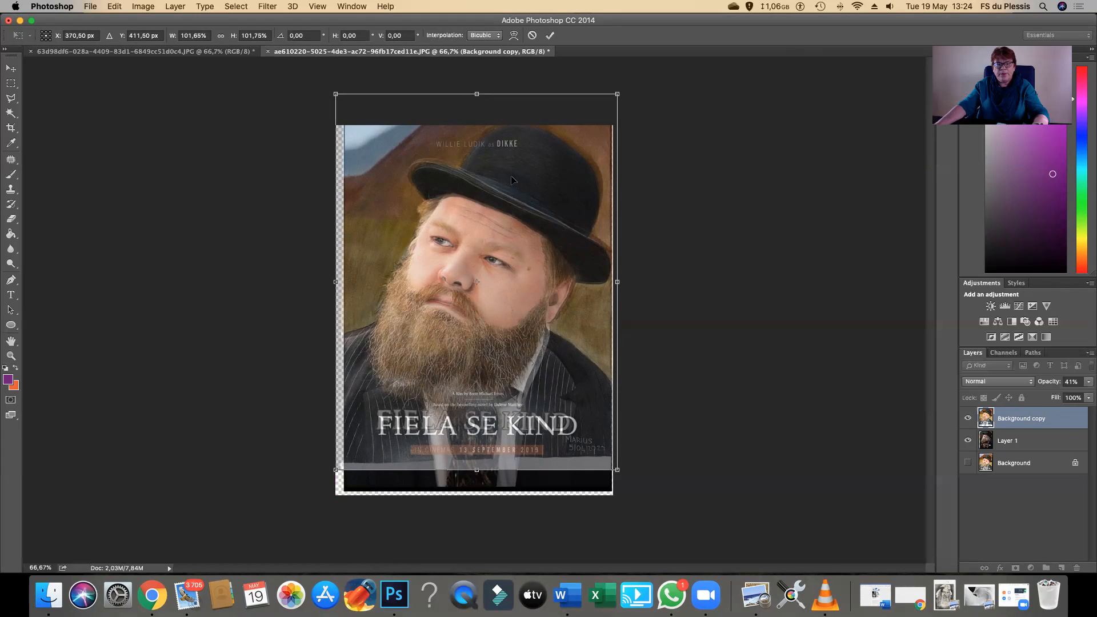
click(12, 70)
click(634, 202)
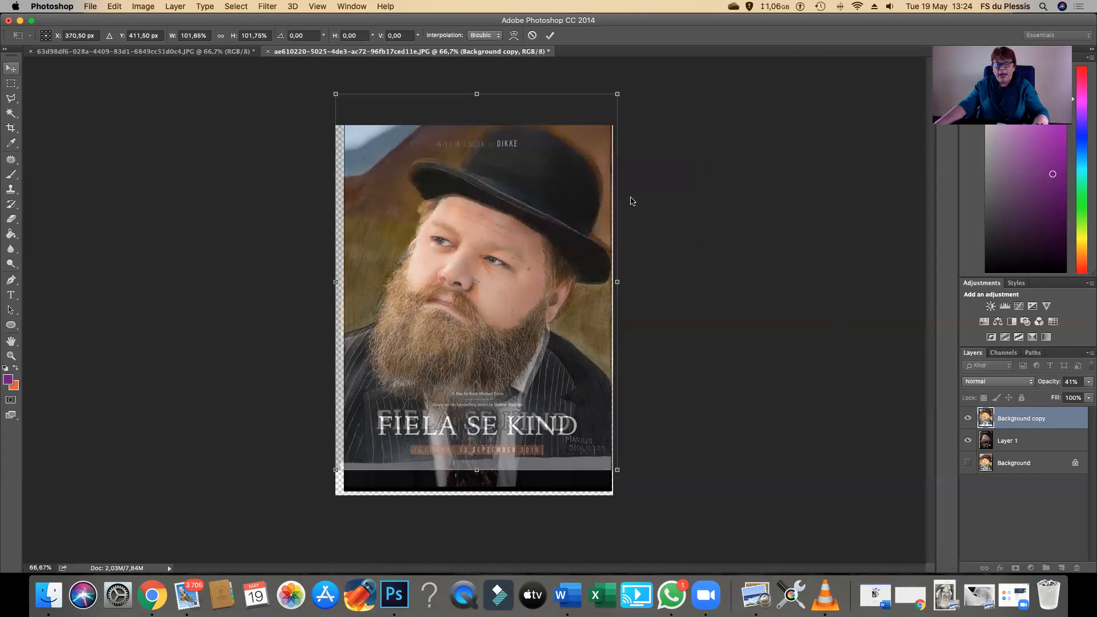
Raise the Background copy layer's opacity through 64% to 100%, toggling the photo layer's visibility in between to check the overlay
click(1088, 383)
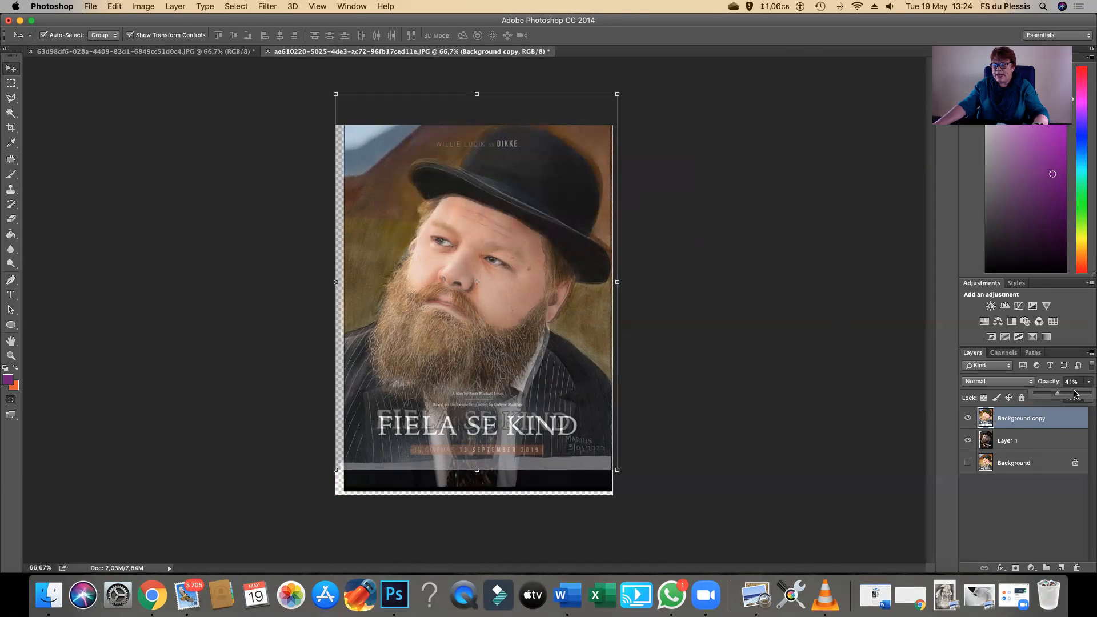
drag(1064, 398, 1071, 404)
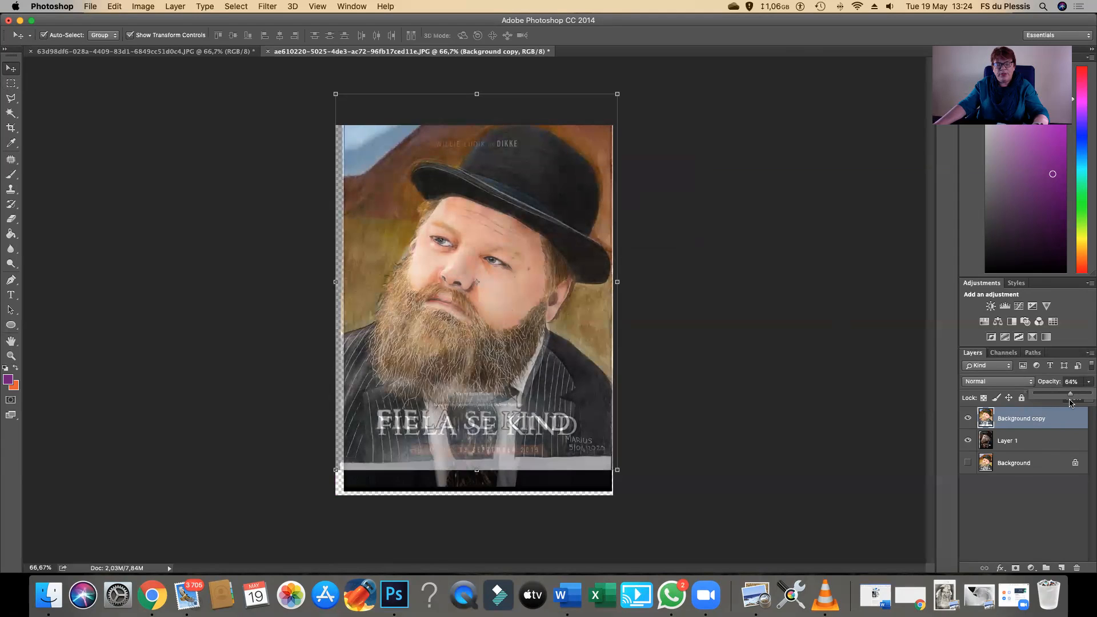
click(968, 441)
click(968, 441)
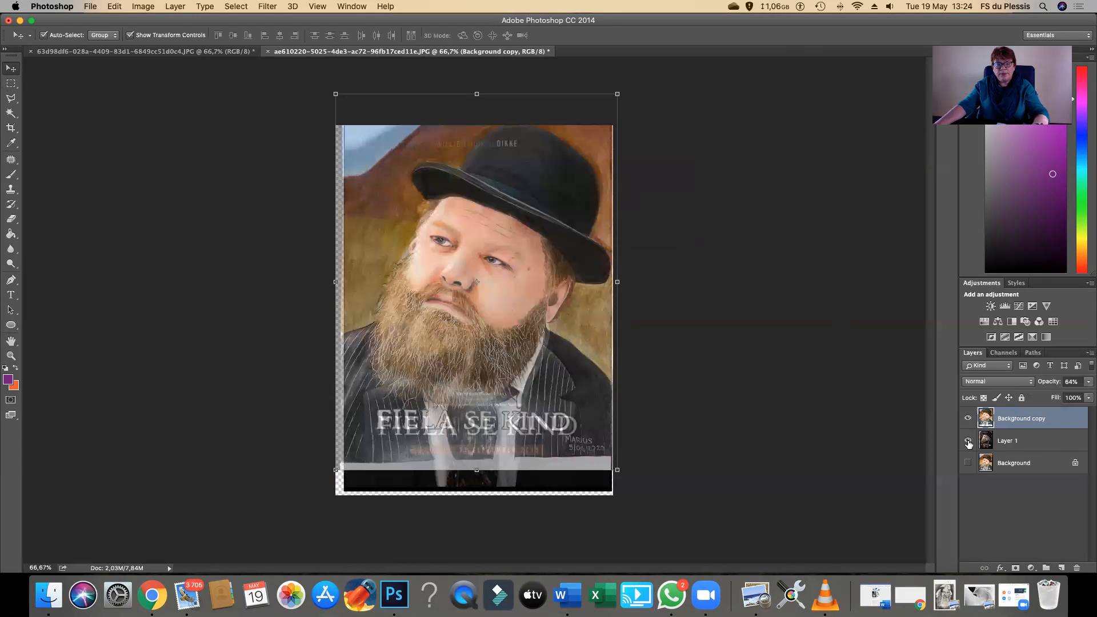
click(1088, 382)
drag(1069, 397, 1086, 400)
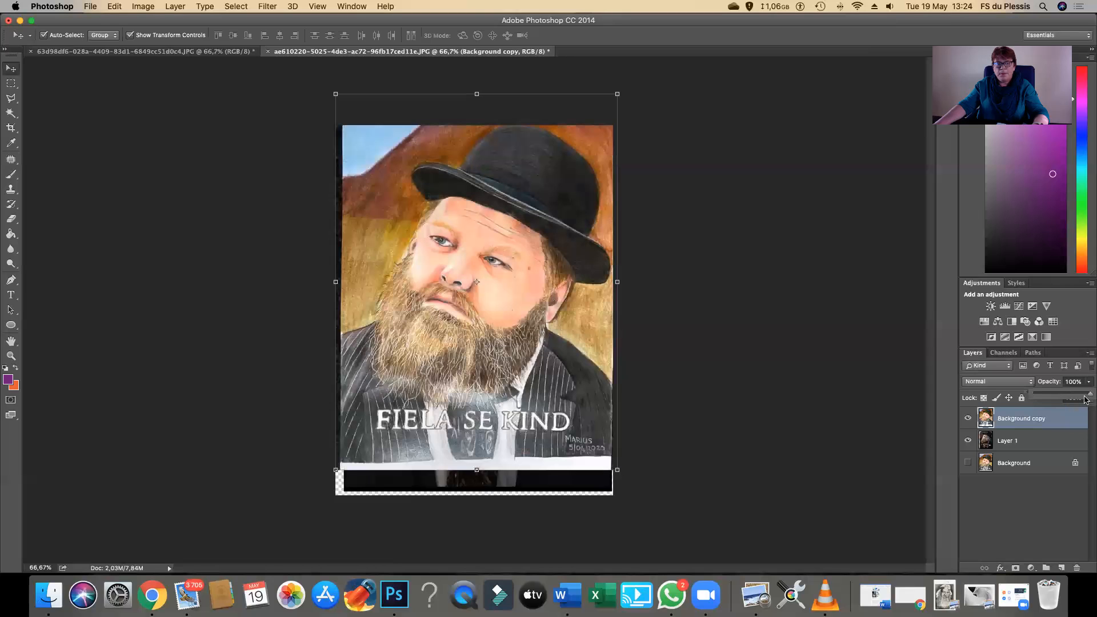
Toggle the Background copy layer's visibility repeatedly to compare the drawing's facial features and proportions with the photo beneath
click(967, 420)
click(967, 419)
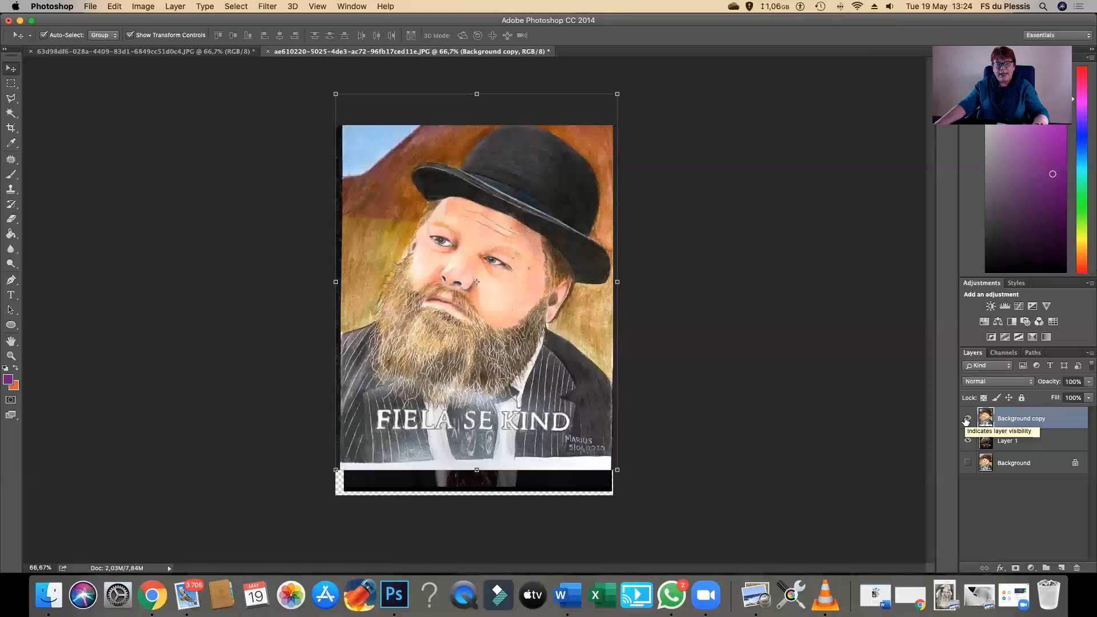
click(967, 419)
click(967, 419)
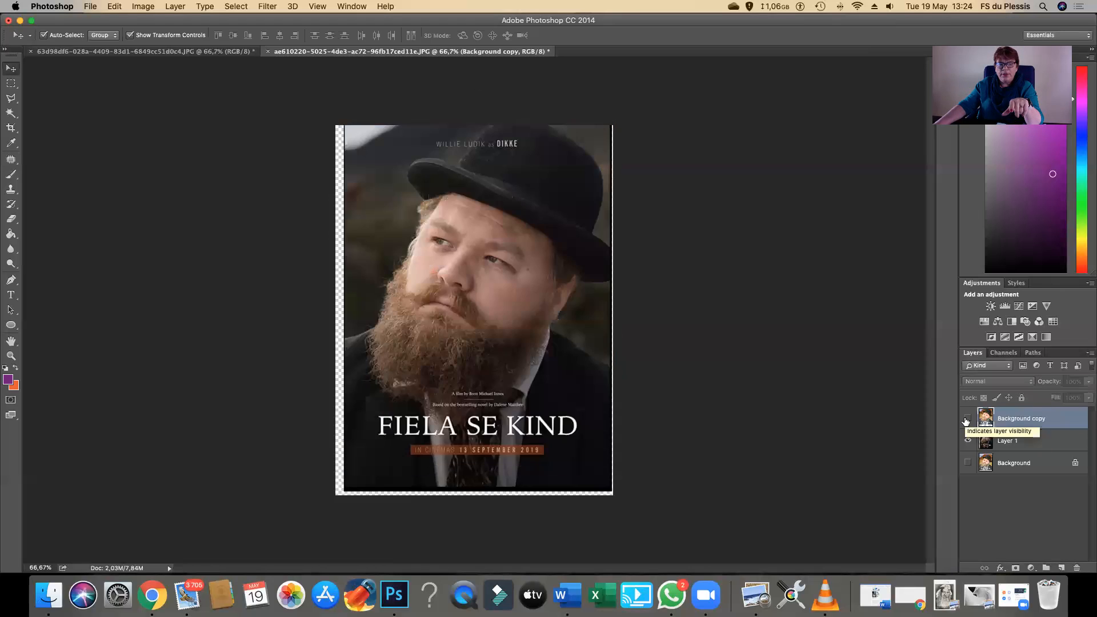
click(967, 419)
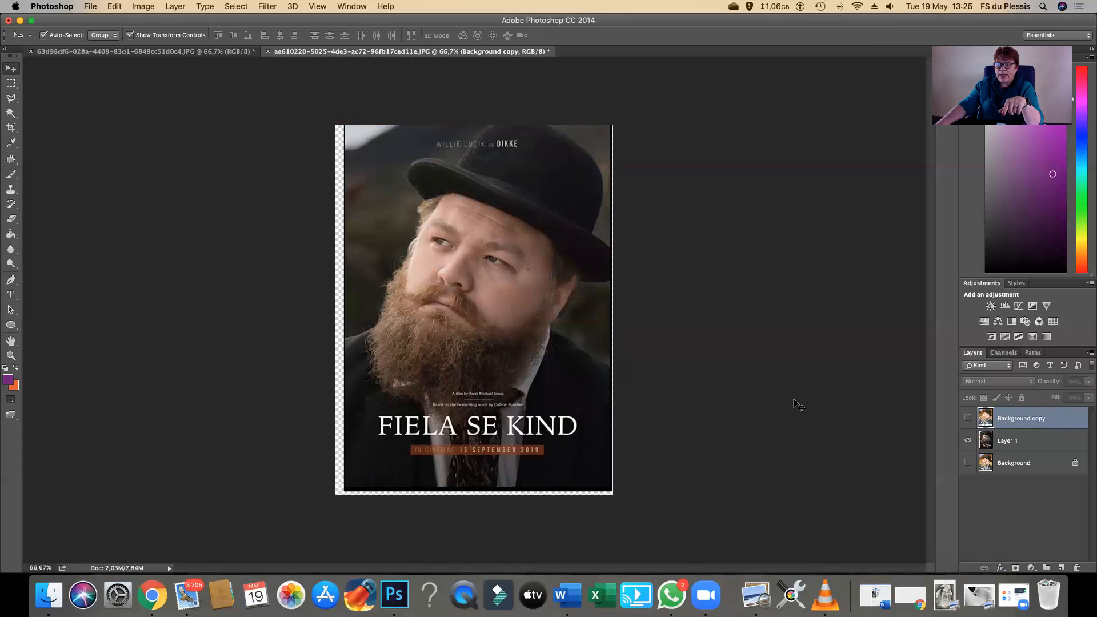
click(967, 419)
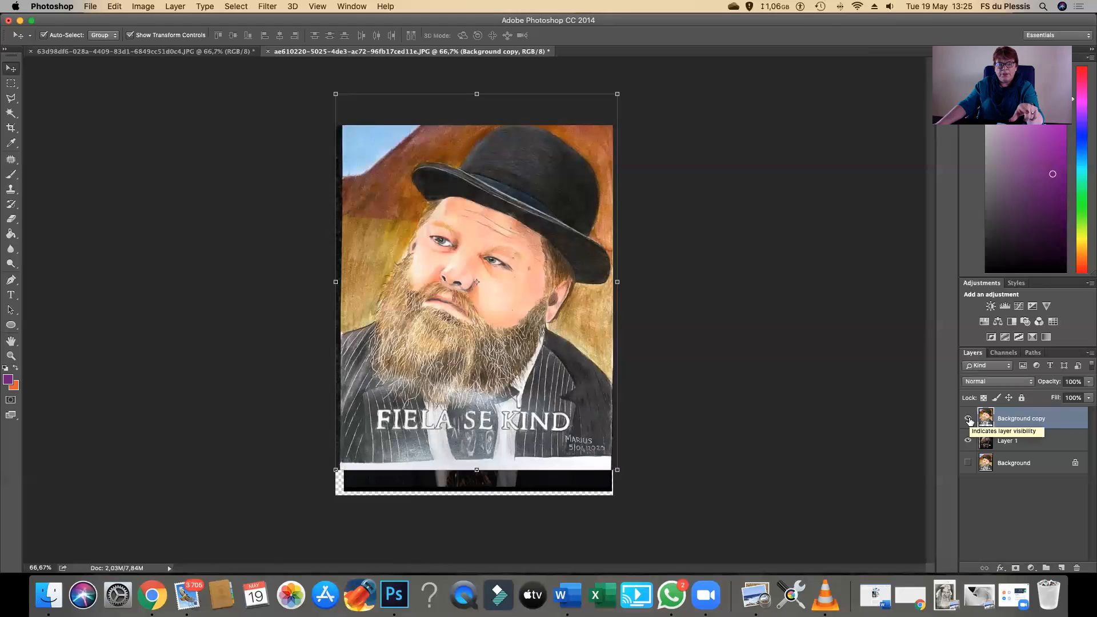
click(969, 420)
click(968, 419)
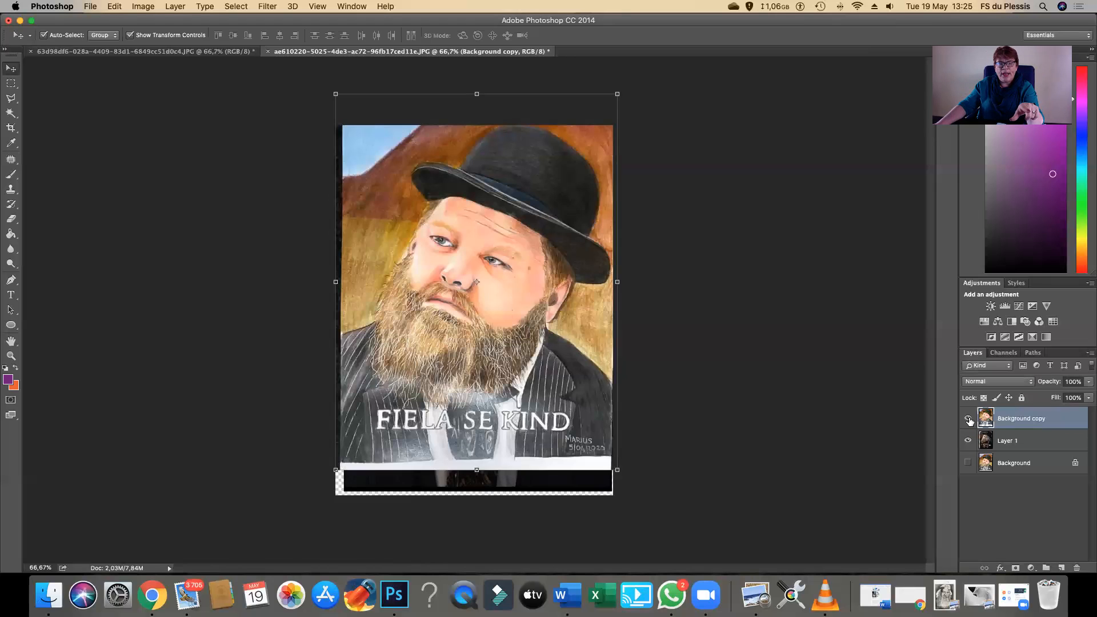
Alternately hide and show the Background copy layer to check the drawn eyes and face against the photo, ending with the drawing hidden
click(968, 420)
click(968, 419)
click(968, 419)
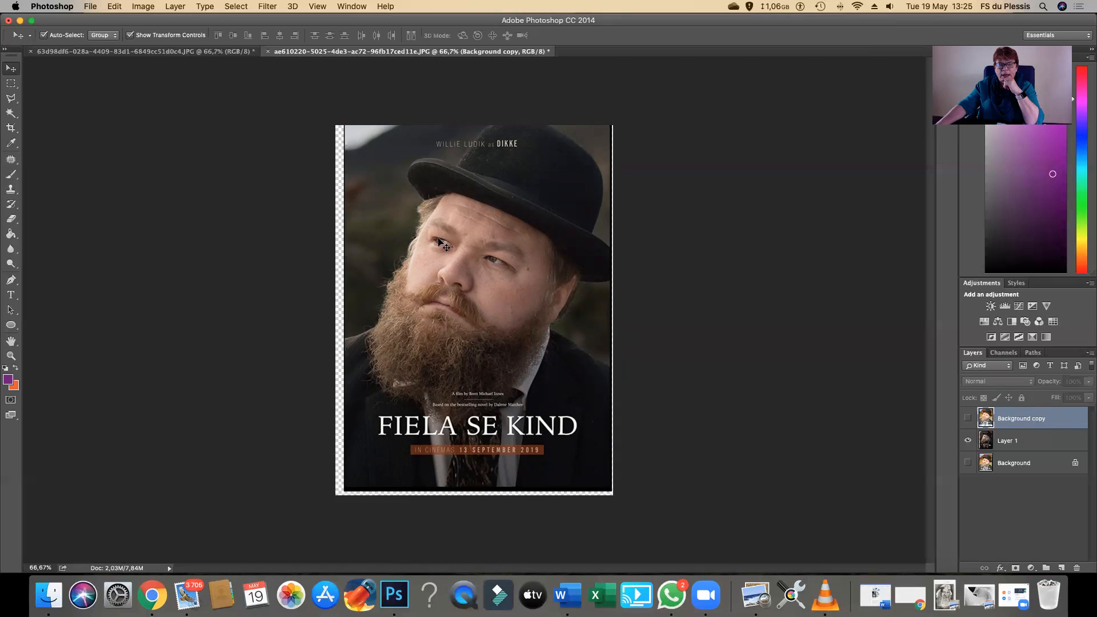
click(967, 421)
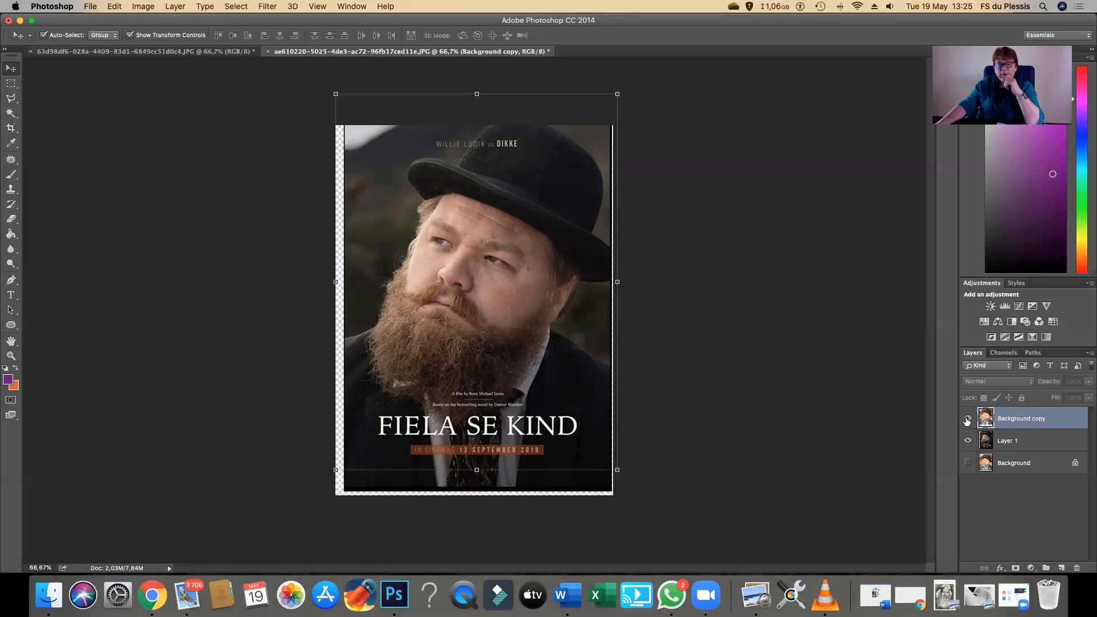
click(967, 421)
click(967, 421)
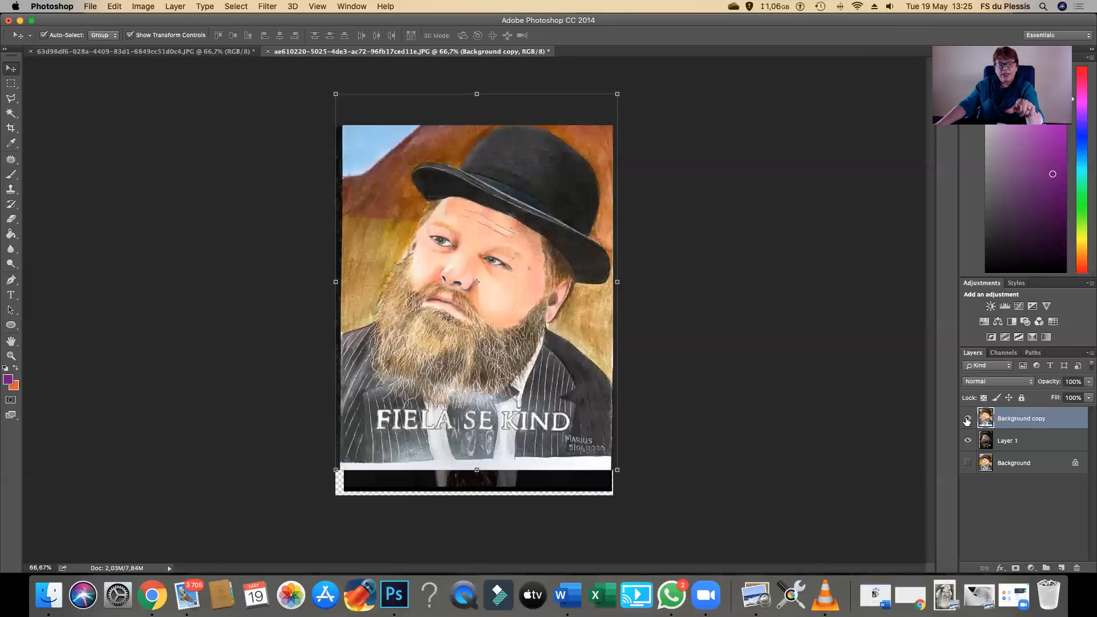
click(967, 421)
click(967, 422)
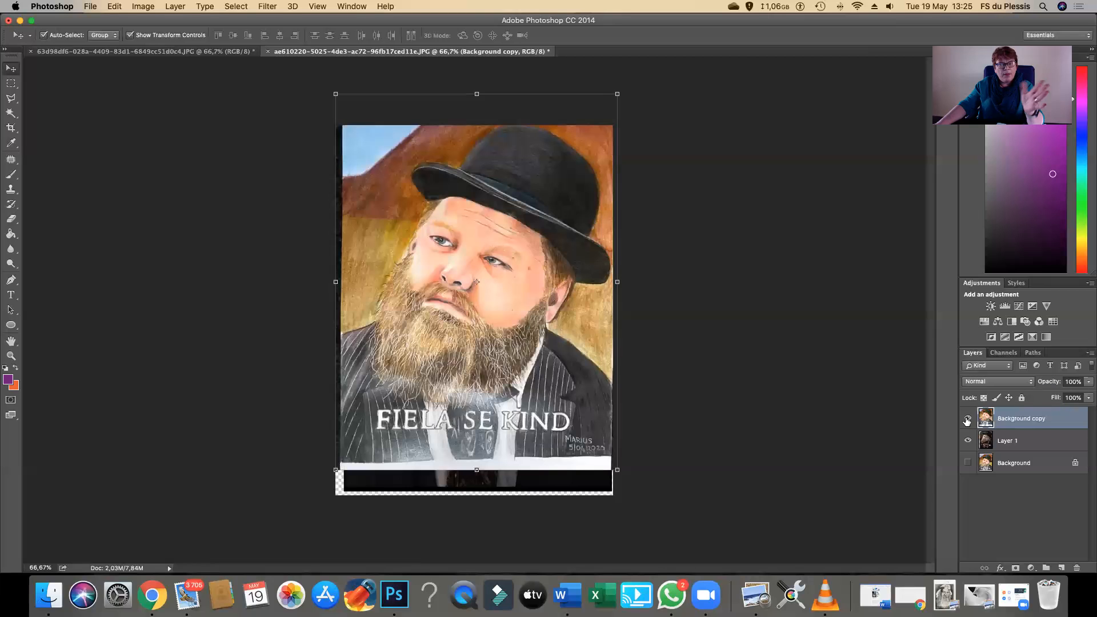
click(967, 421)
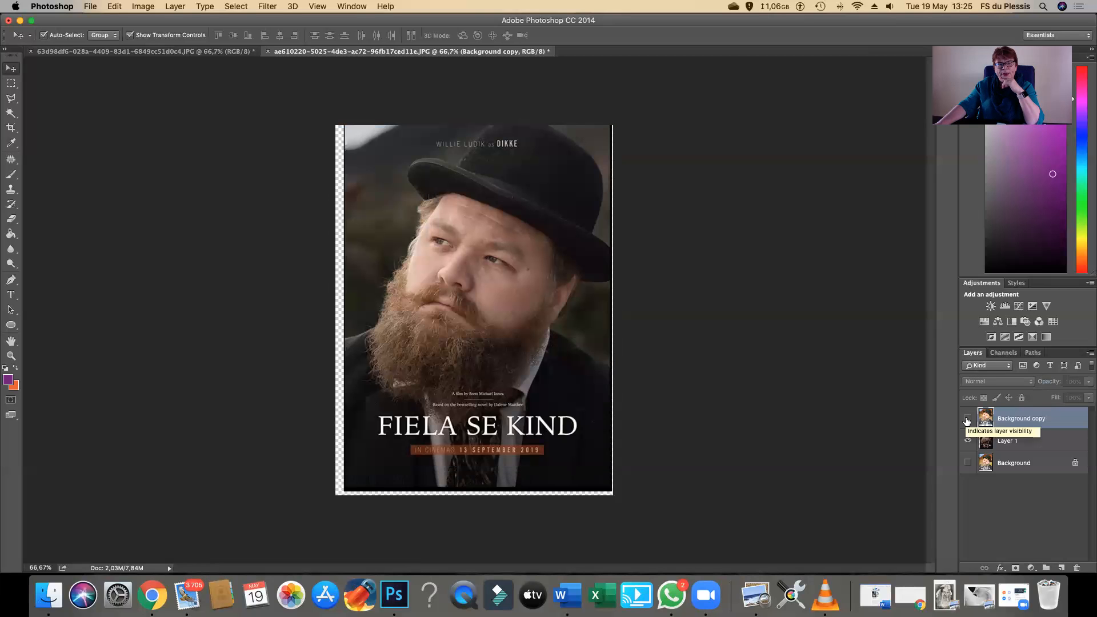
click(967, 421)
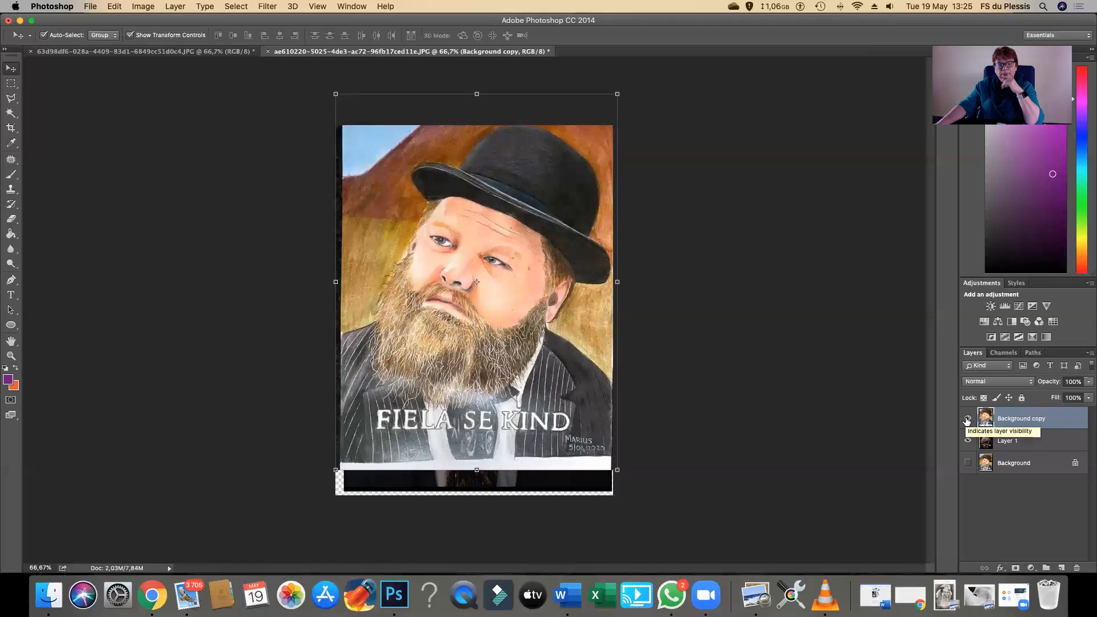
click(967, 422)
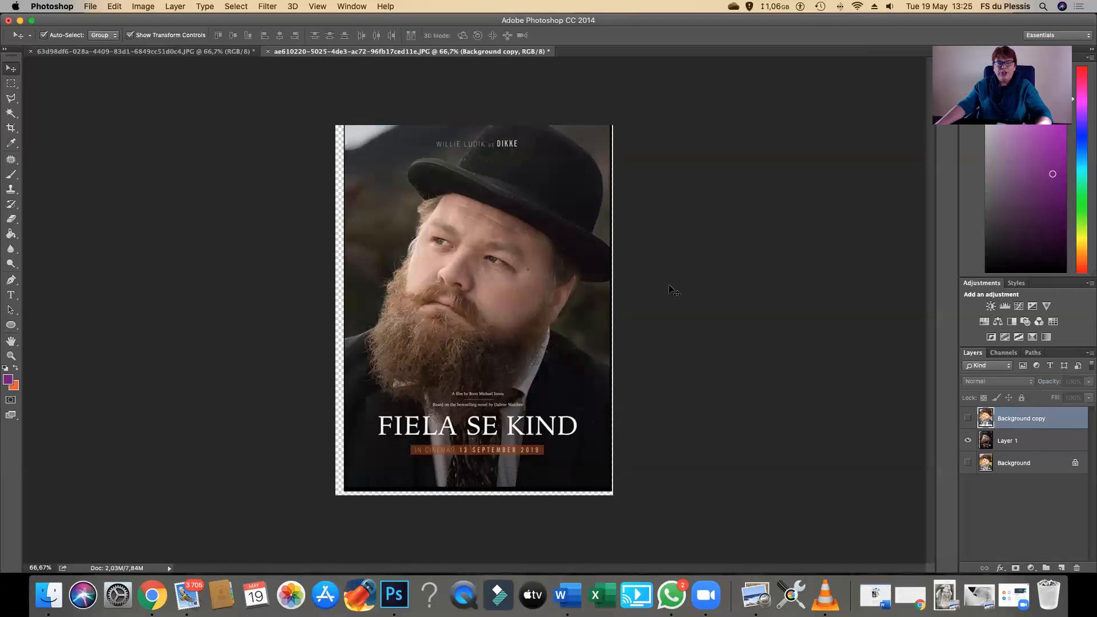